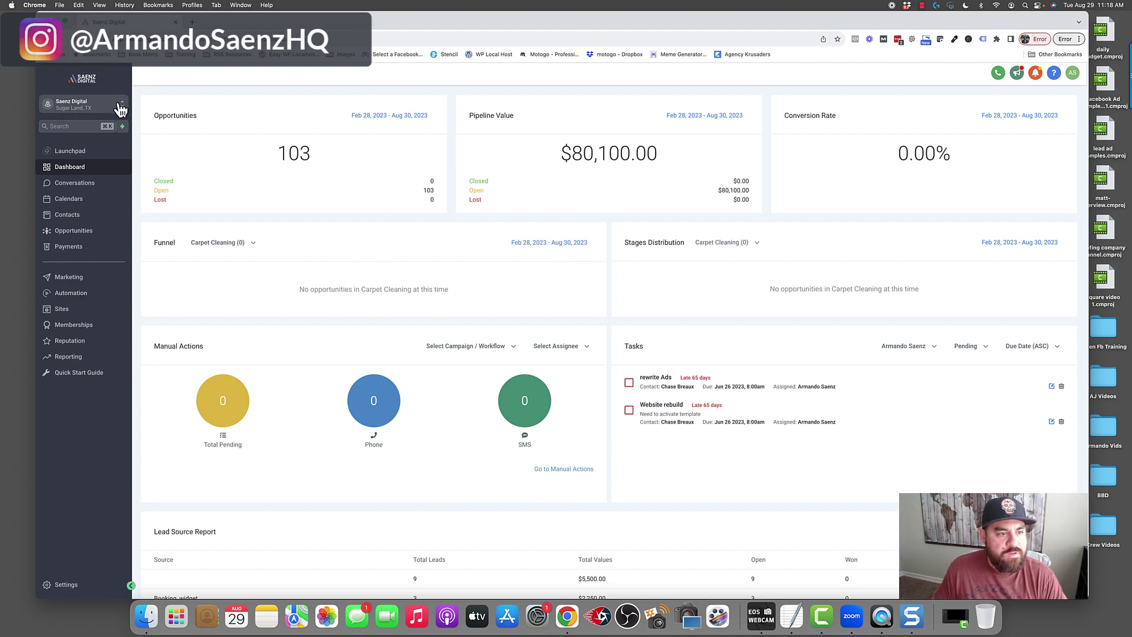
- Switch to the agency view and start creating a new sub-account from Sub-Accounts
click(121, 106)
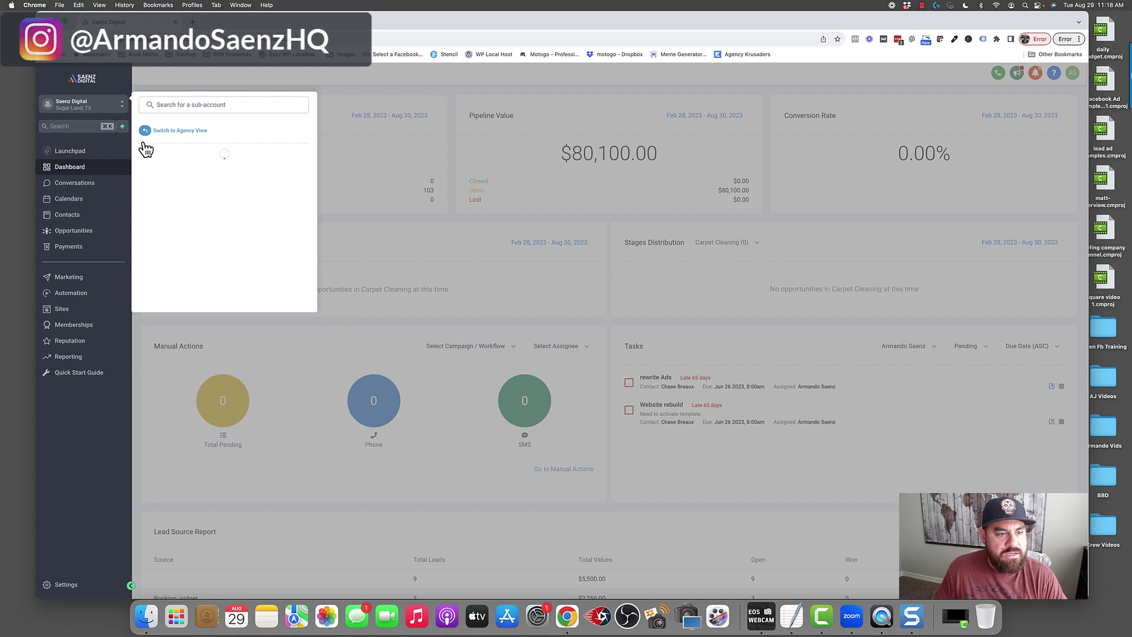
click(178, 132)
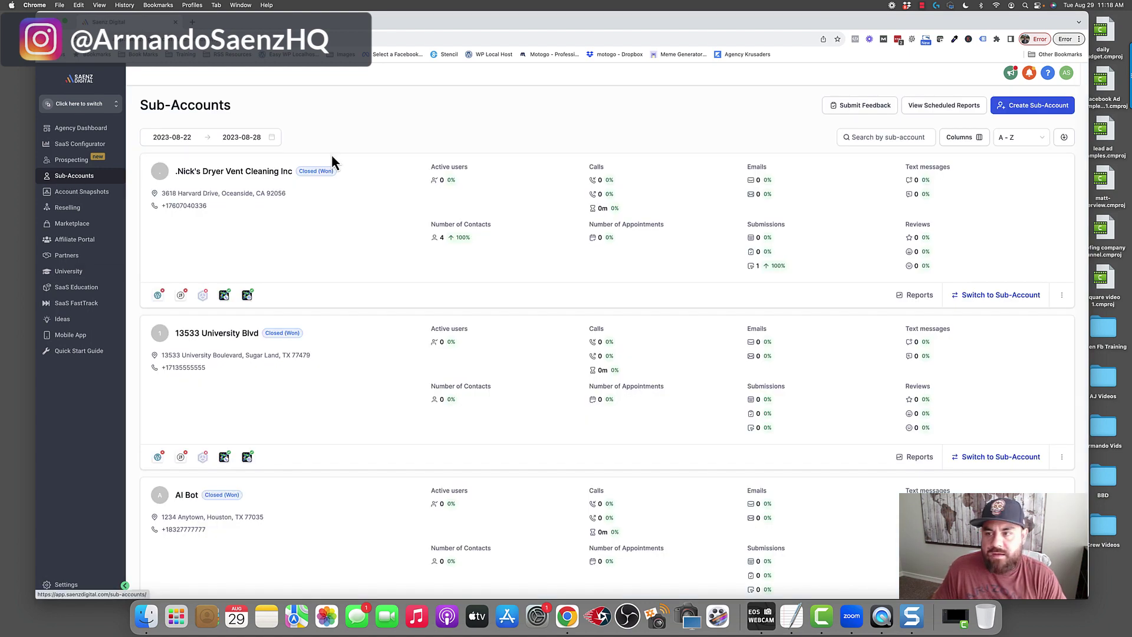
click(1034, 106)
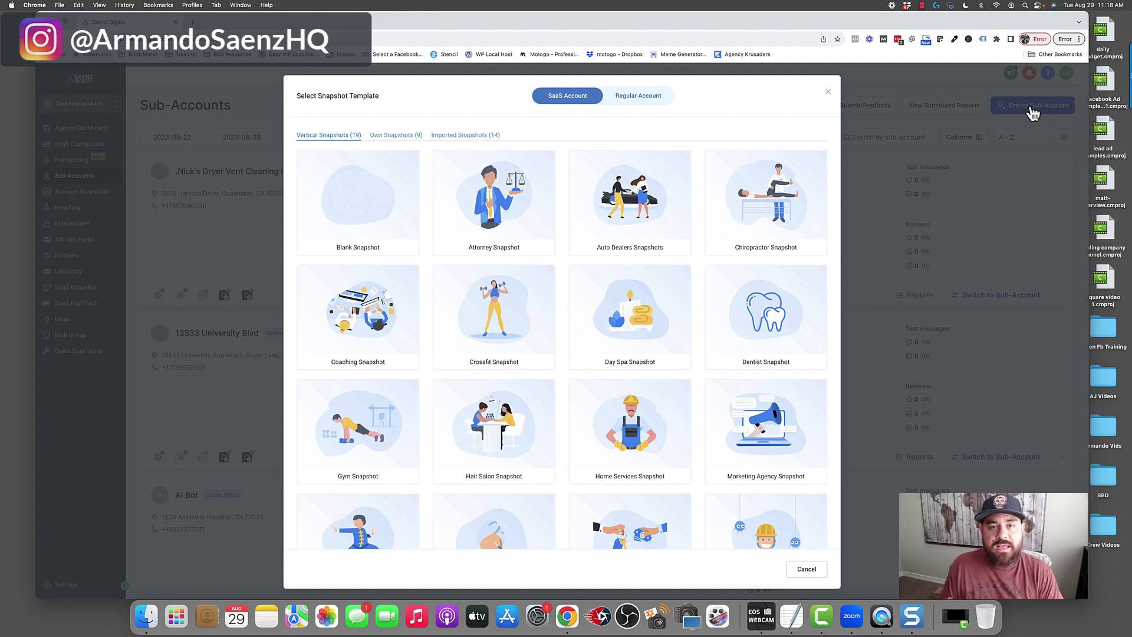
- Make the new sub-account a Regular Account built from the Blank Snapshot template
click(630, 102)
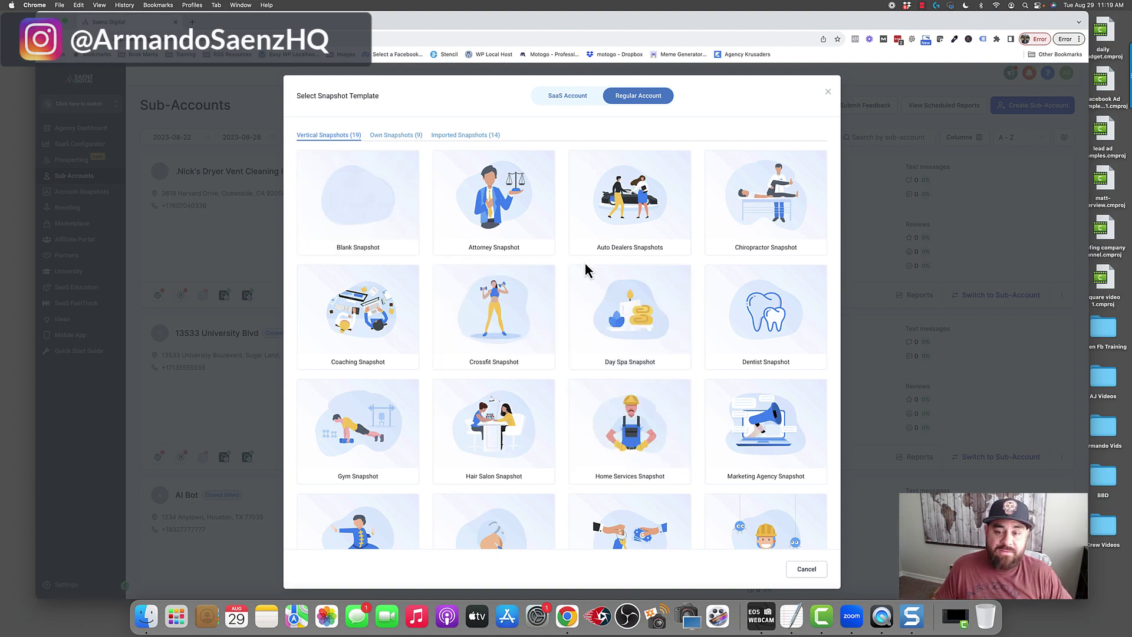
scroll(587, 271, down, 1)
mouse_move(524, 281)
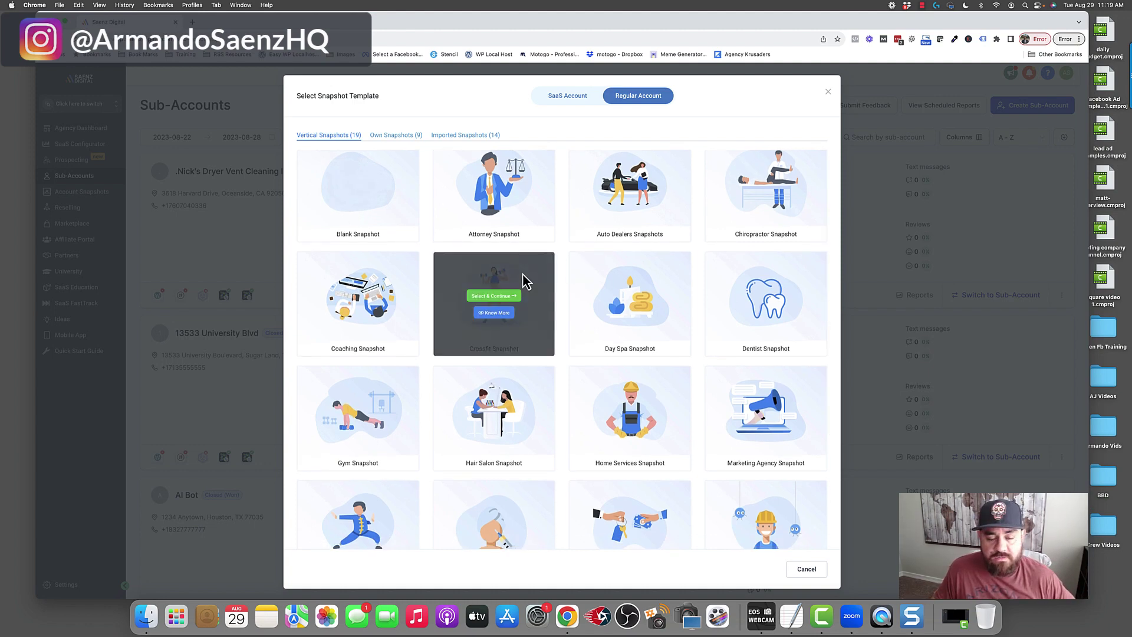
scroll(389, 283, up, 1)
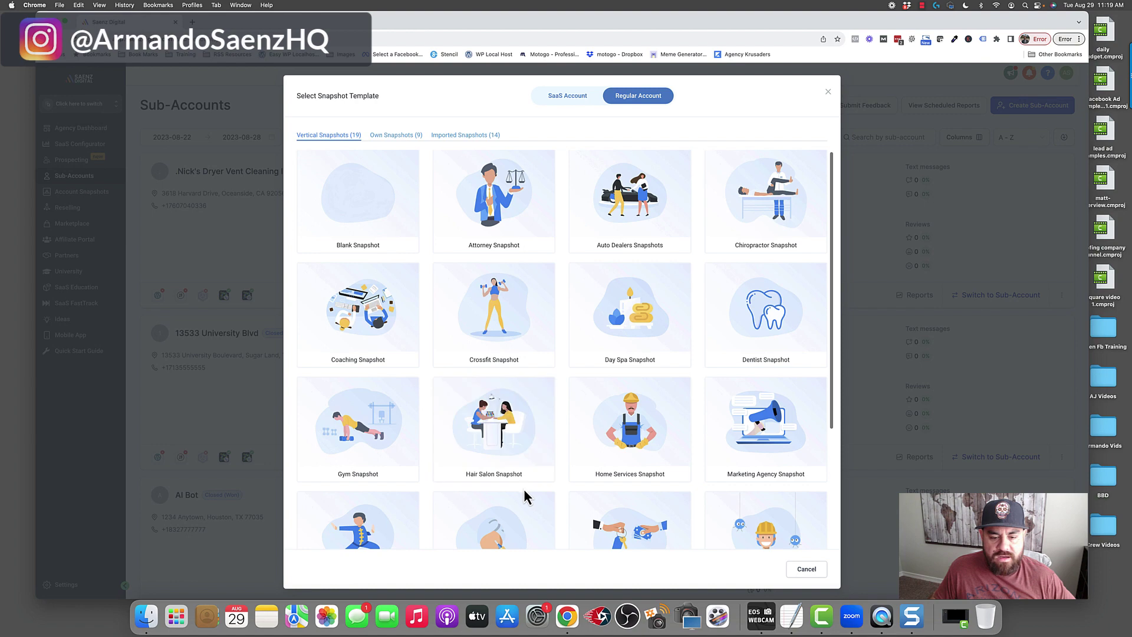
scroll(412, 307, up, 1)
mouse_move(361, 204)
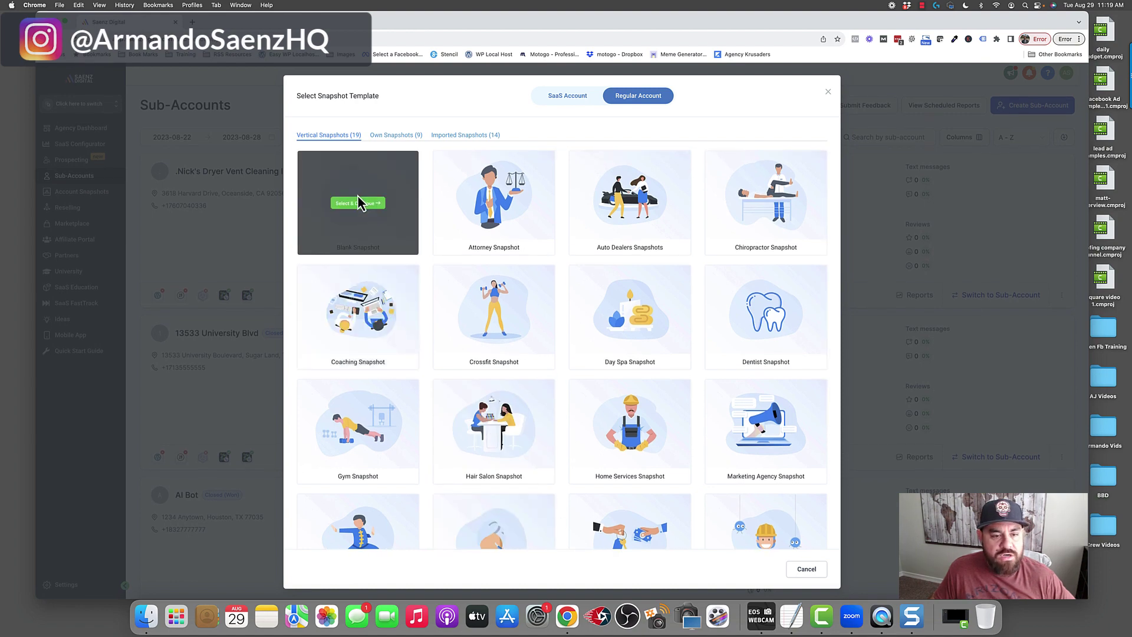
click(360, 204)
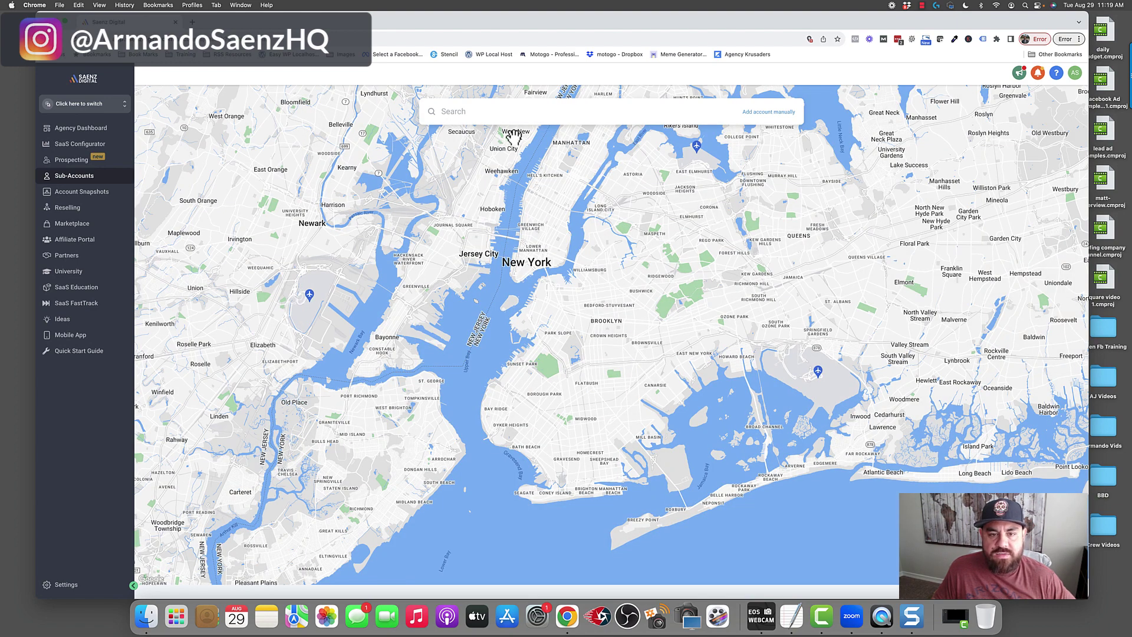
- Skip the business location search and choose to add the account manually
click(481, 111)
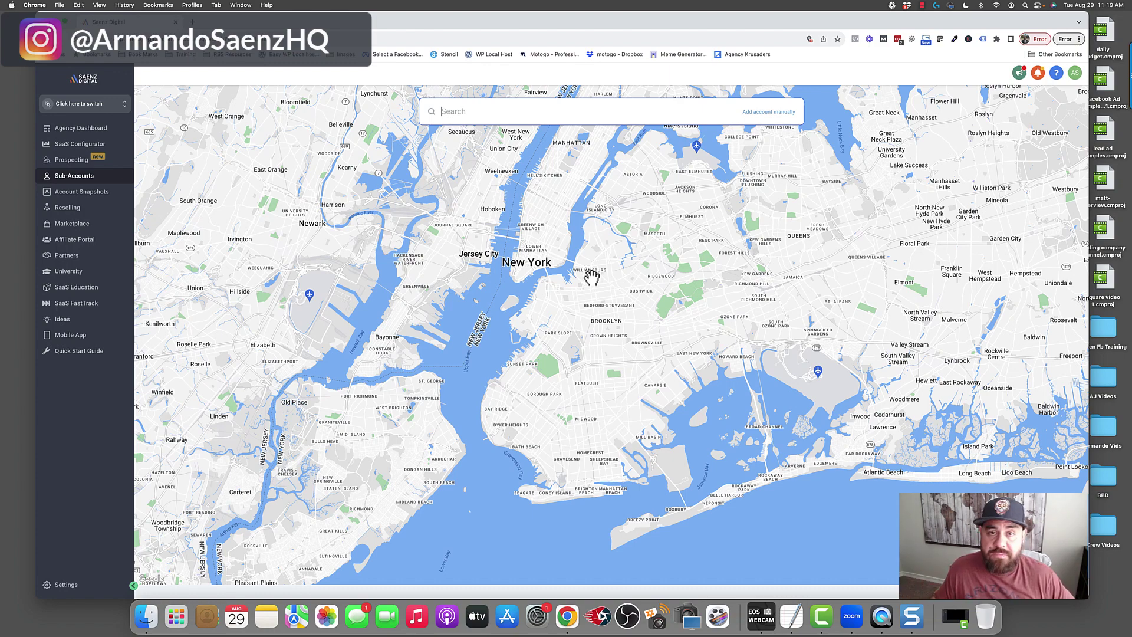
click(769, 112)
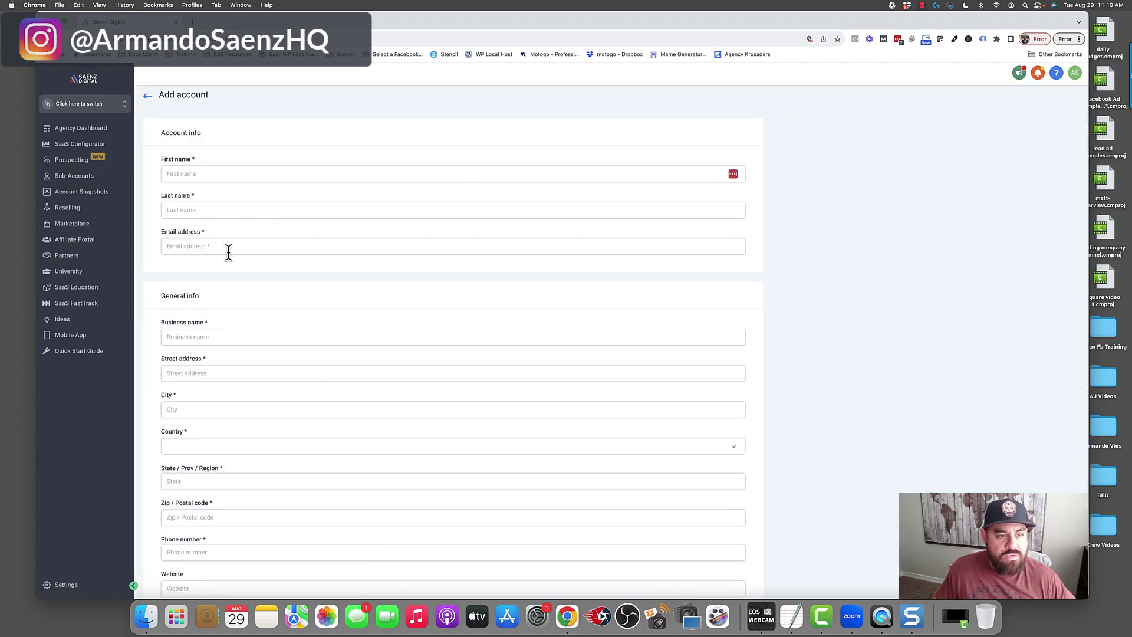
scroll(230, 251, down, 5)
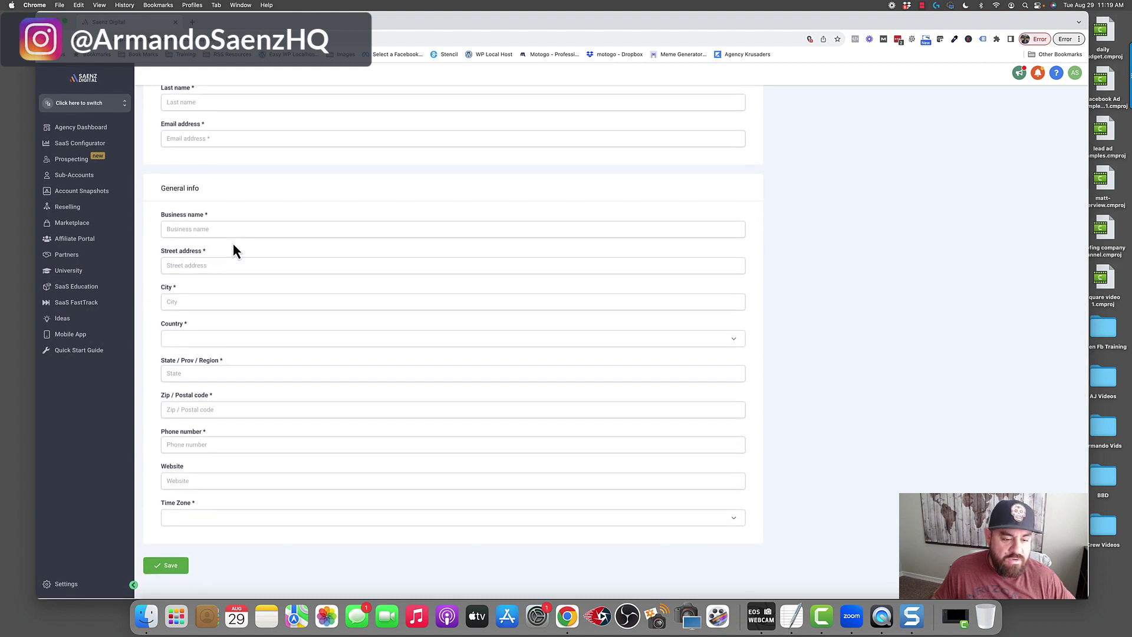
scroll(234, 246, up, 5)
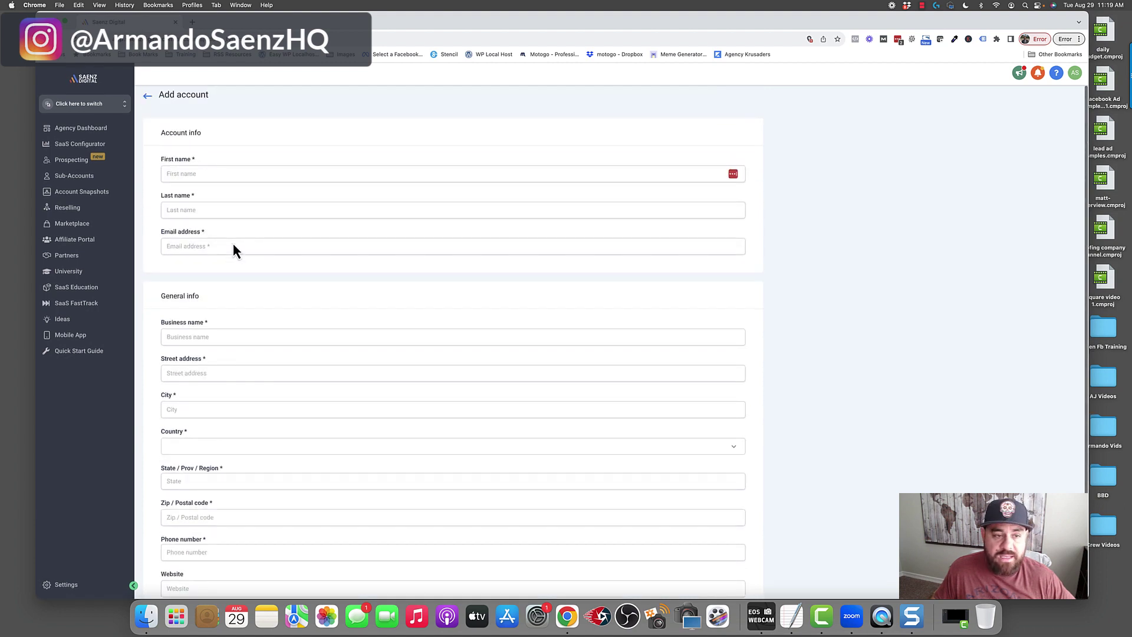
- Fill in the contact's first name and the business name CLIENT demo snapshot
click(206, 172)
text(Demo)
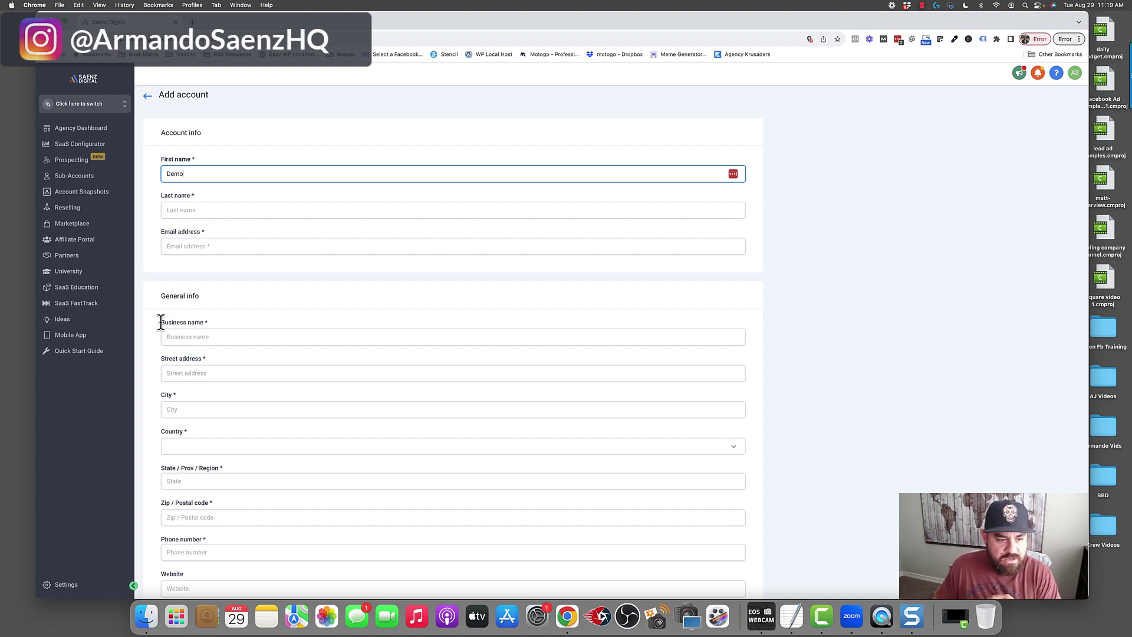
drag(161, 323, 172, 296)
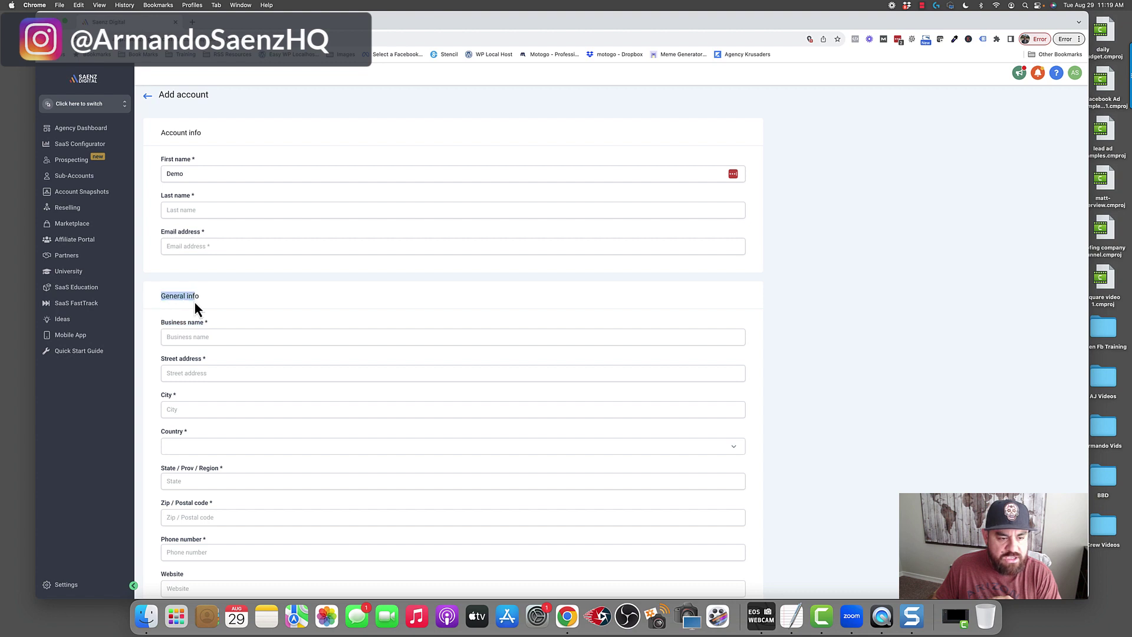
click(168, 332)
drag(162, 321, 200, 322)
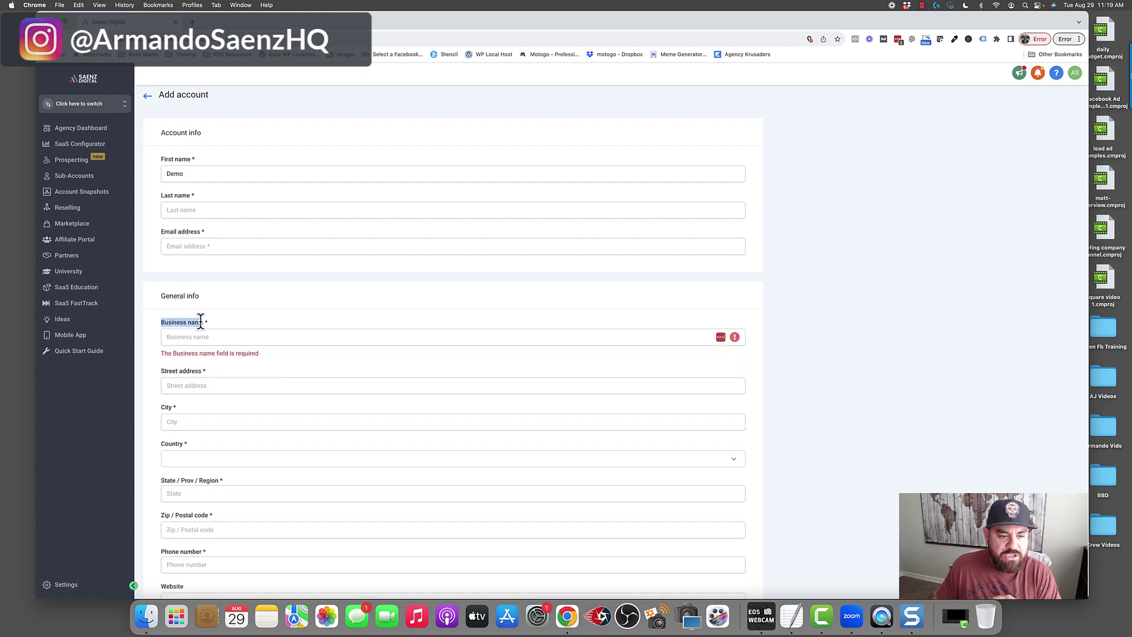
click(200, 333)
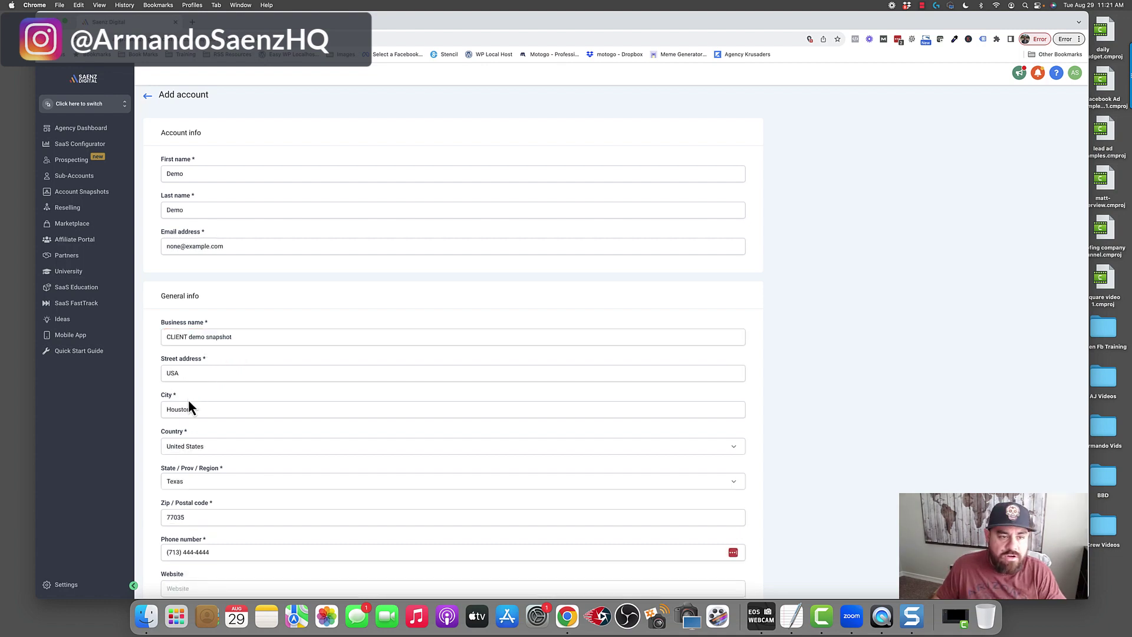
scroll(186, 316, down, 3)
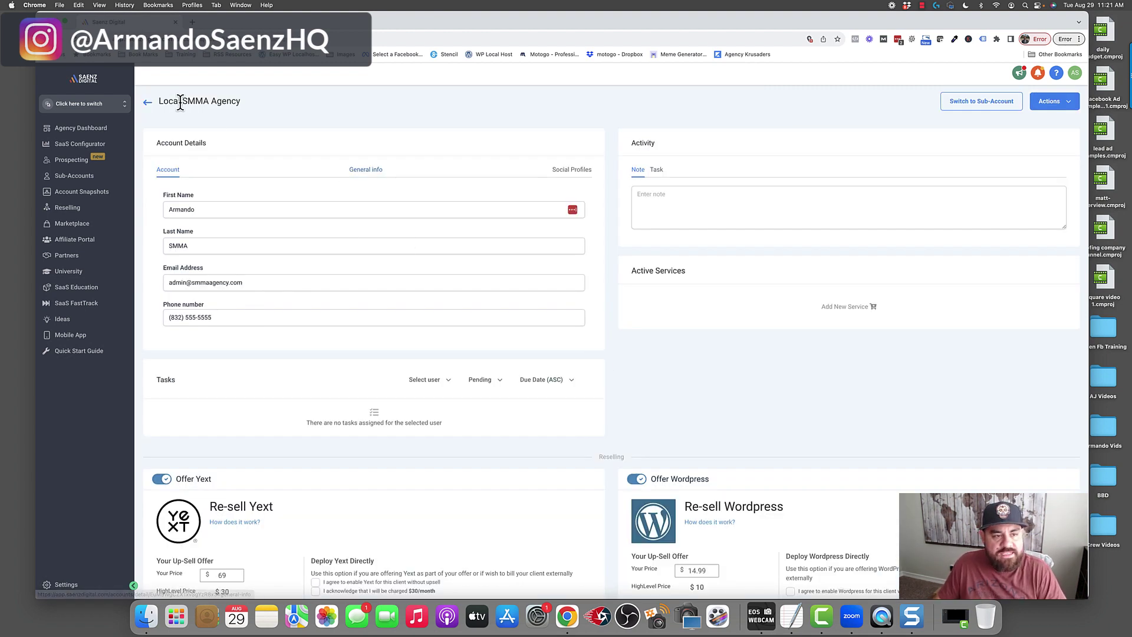
- Enter the Local SMMA Agency sub-account to load its Houston, TX dashboard
drag(213, 99, 358, 390)
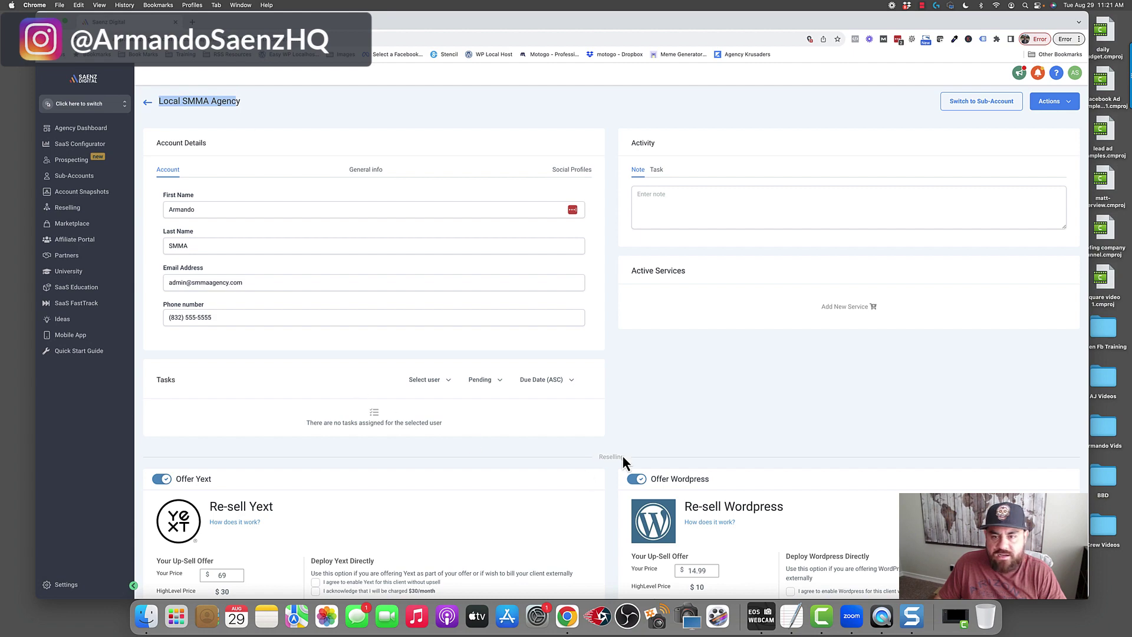
scroll(604, 259, down, 8)
scroll(159, 139, up, 2)
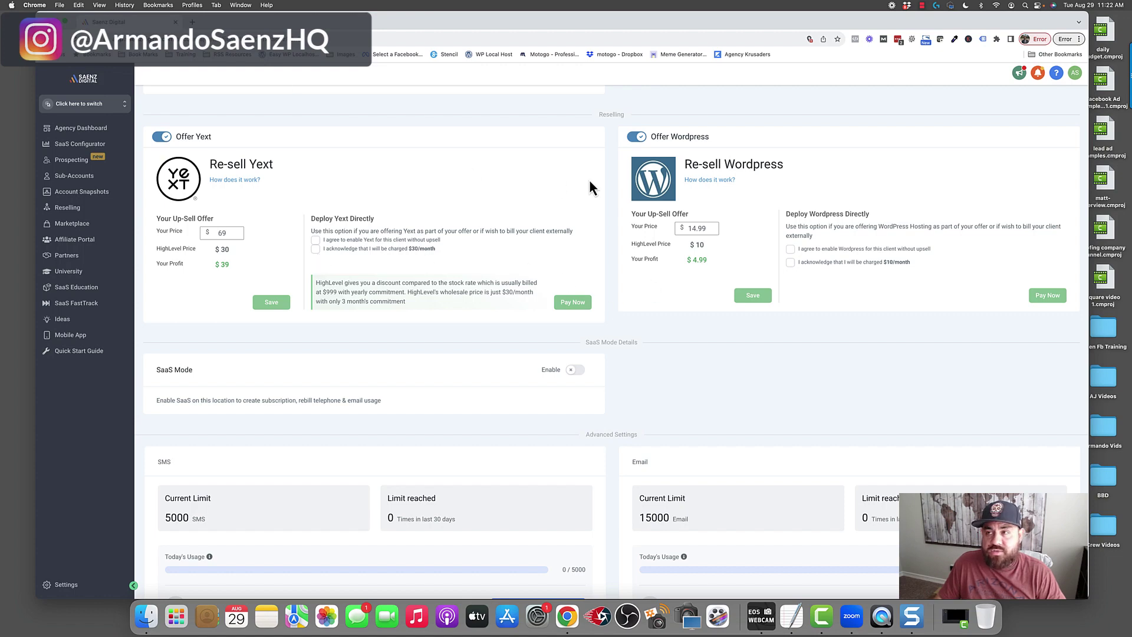
scroll(590, 182, down, 3)
scroll(589, 179, up, 10)
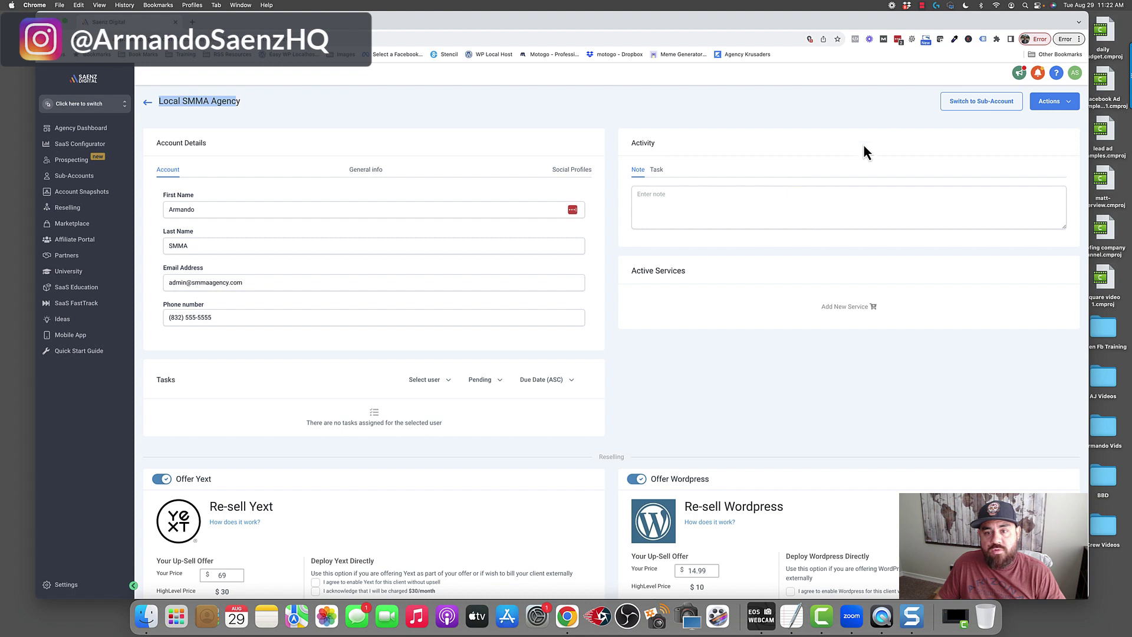
click(976, 103)
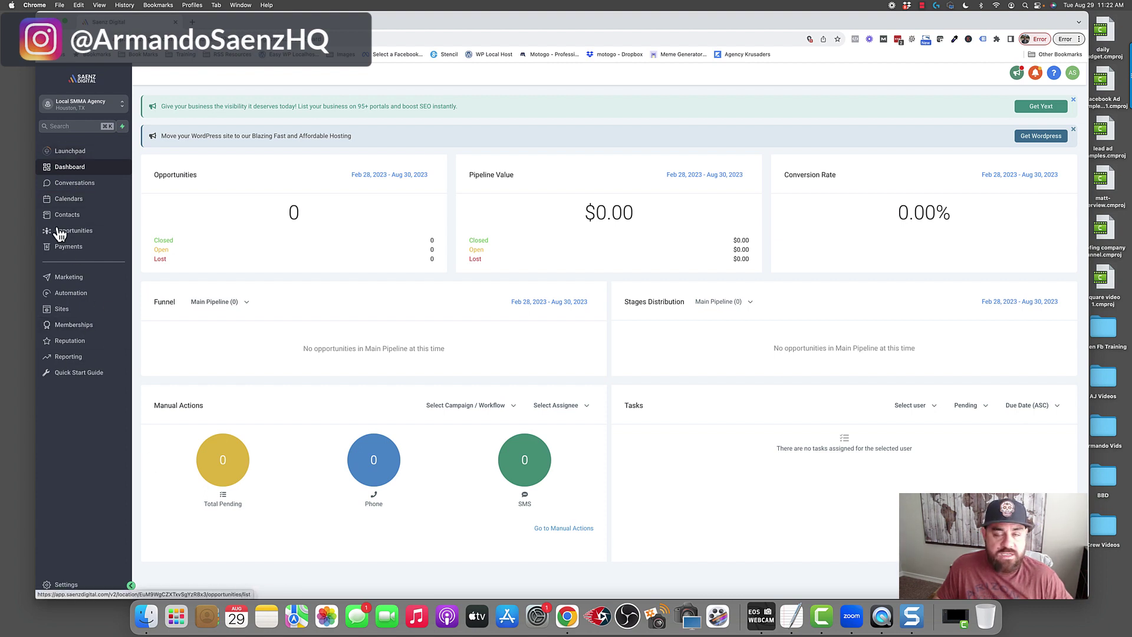
- Look over the Calendars and the empty Opportunities pipeline, then go to Marketing's Social Planner
click(64, 202)
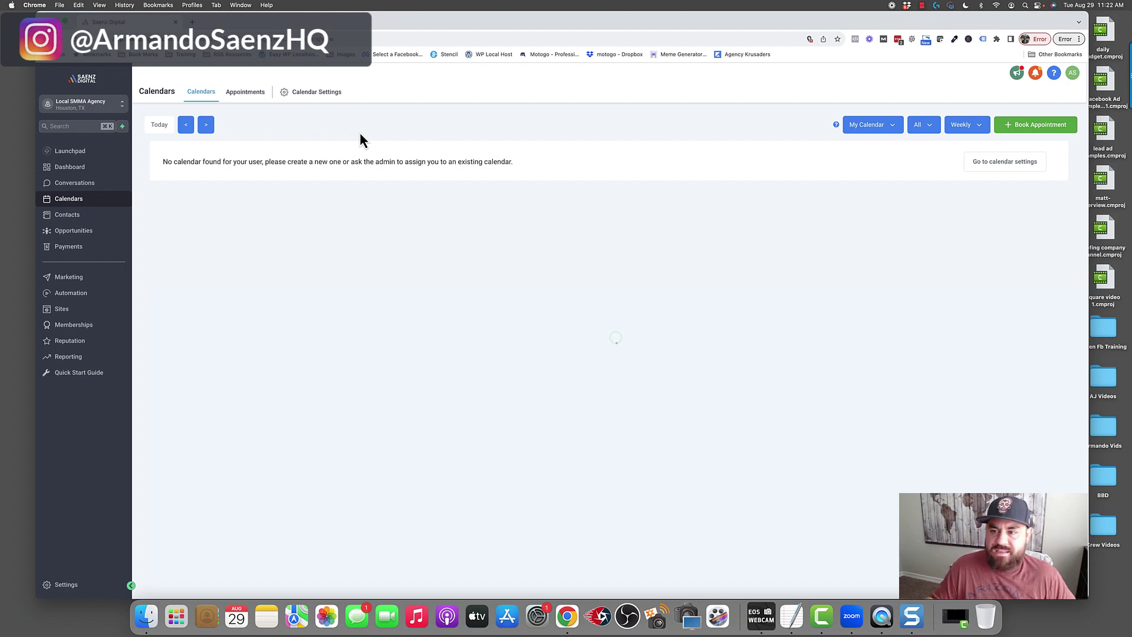
click(887, 126)
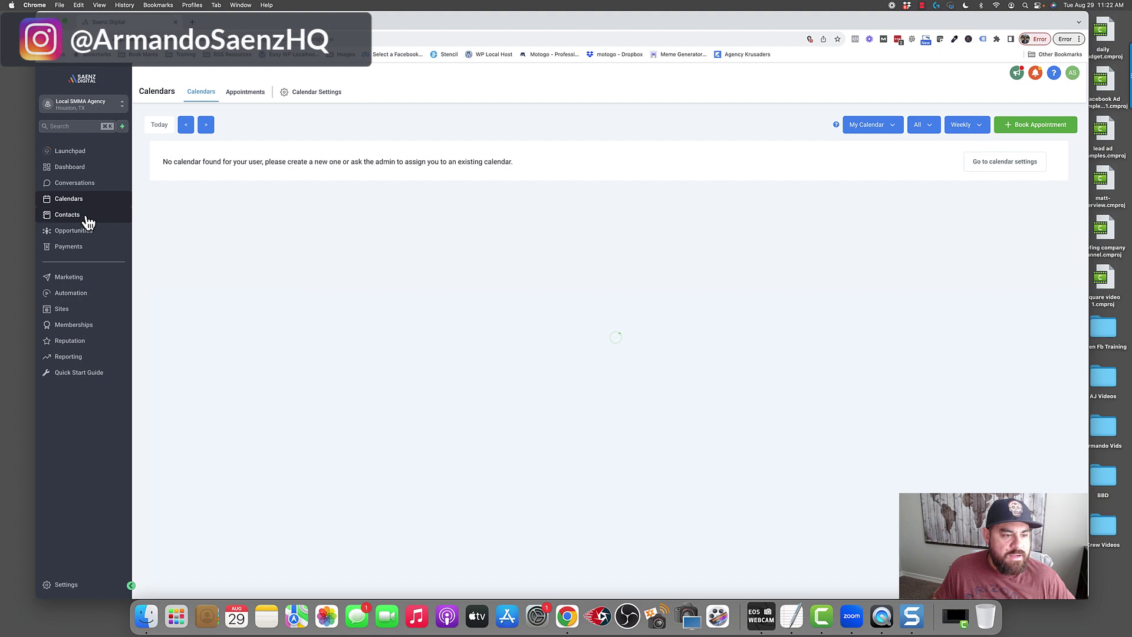
click(97, 235)
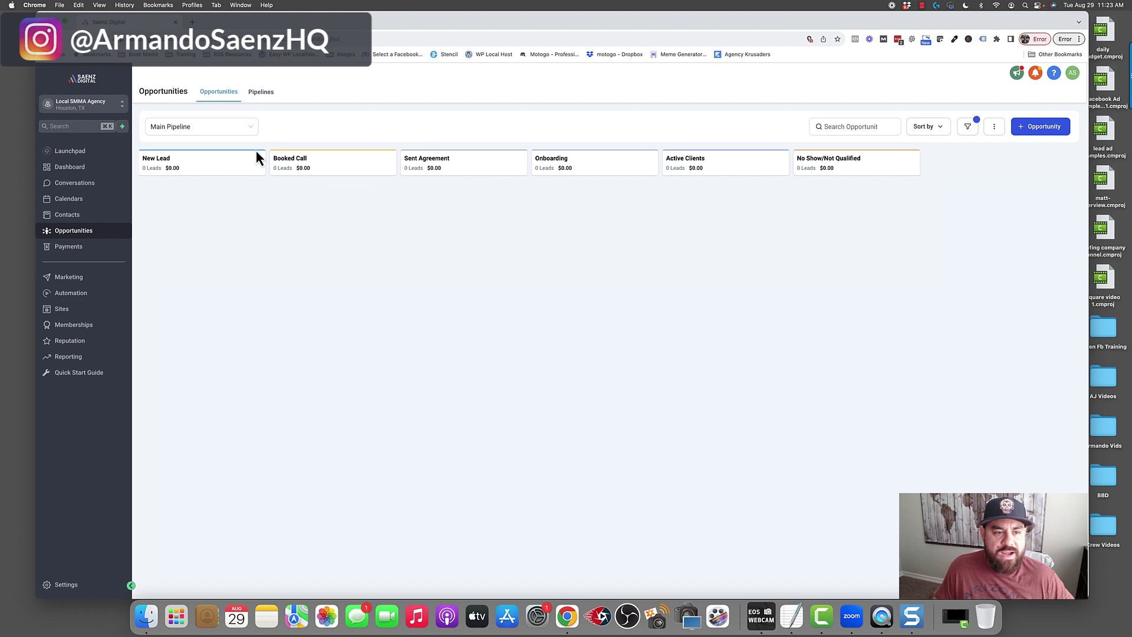
click(250, 130)
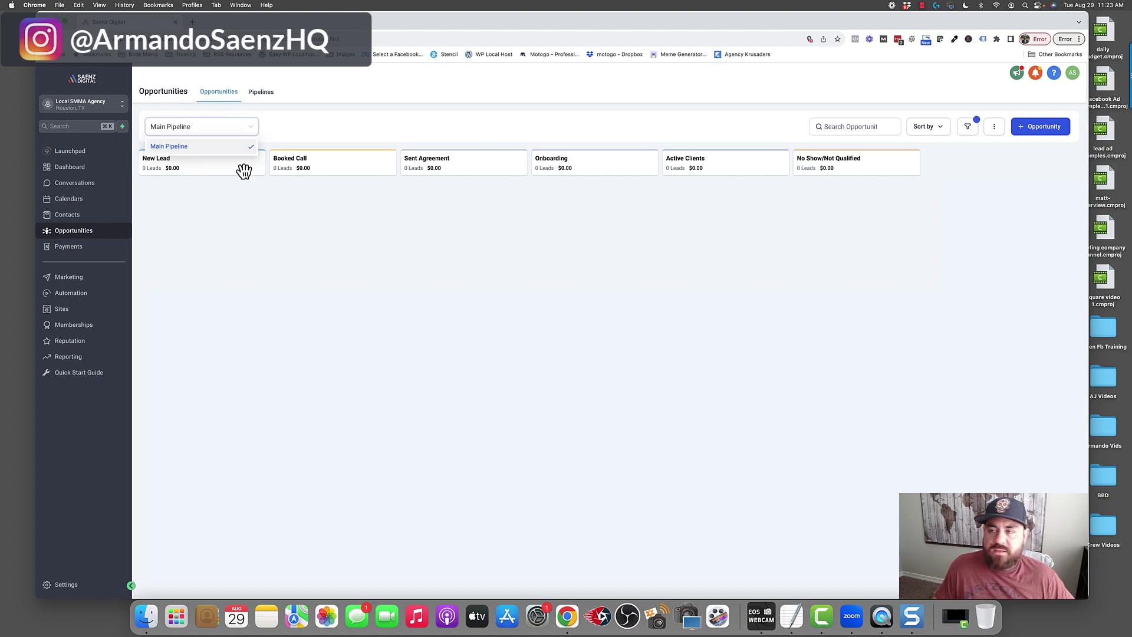
click(273, 184)
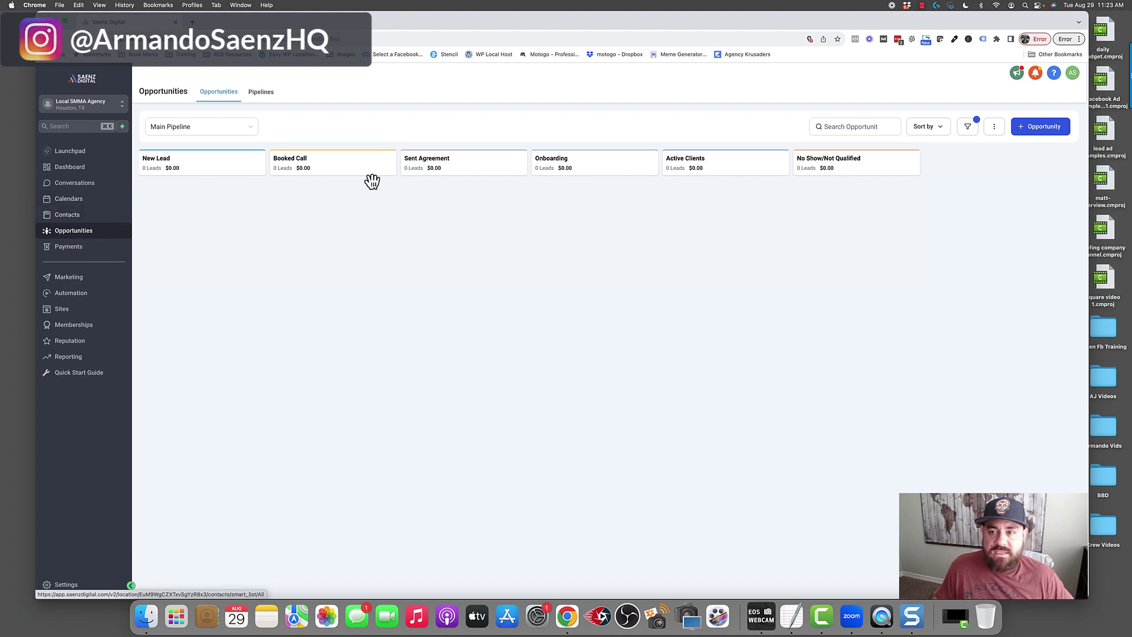
click(74, 281)
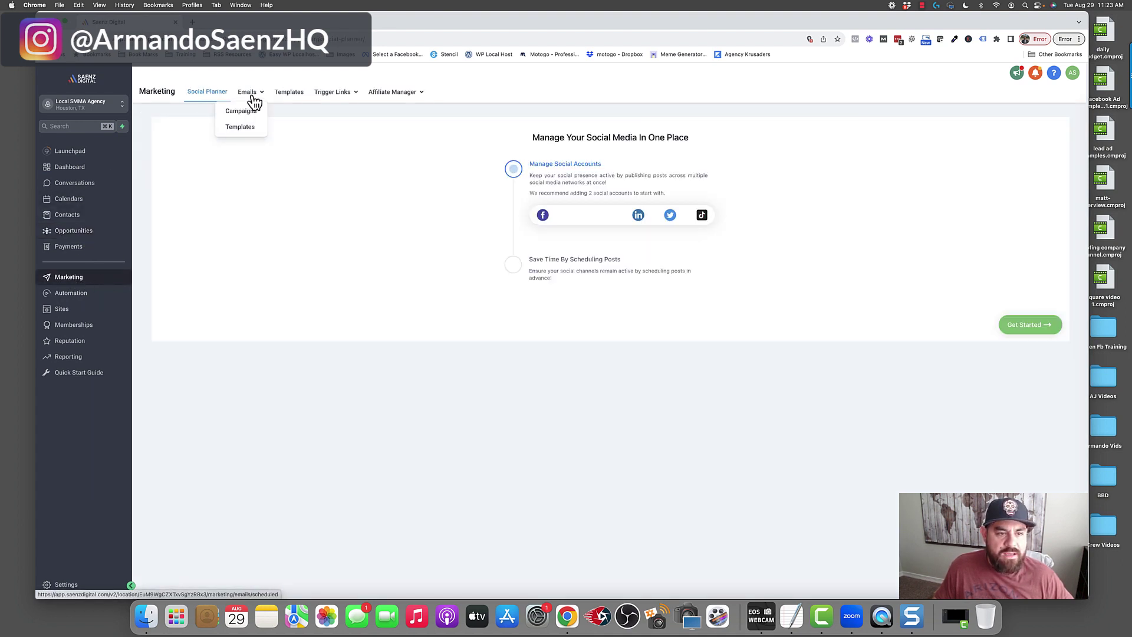
- Review email Campaigns and Automation workflows, then open the Funnels list under Sites
click(254, 99)
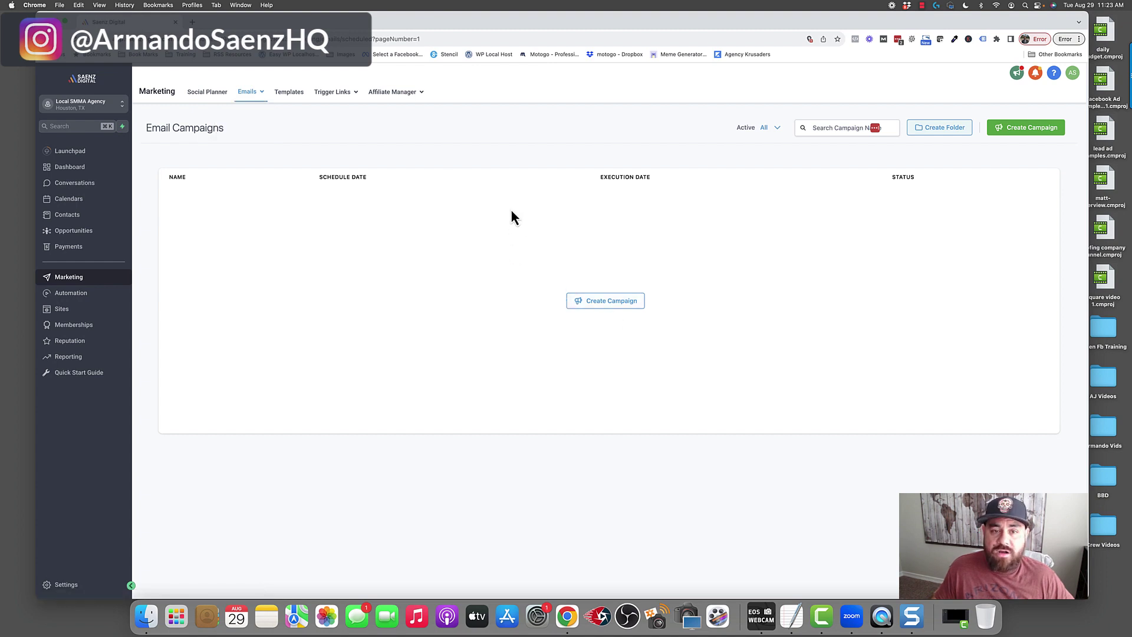
click(83, 294)
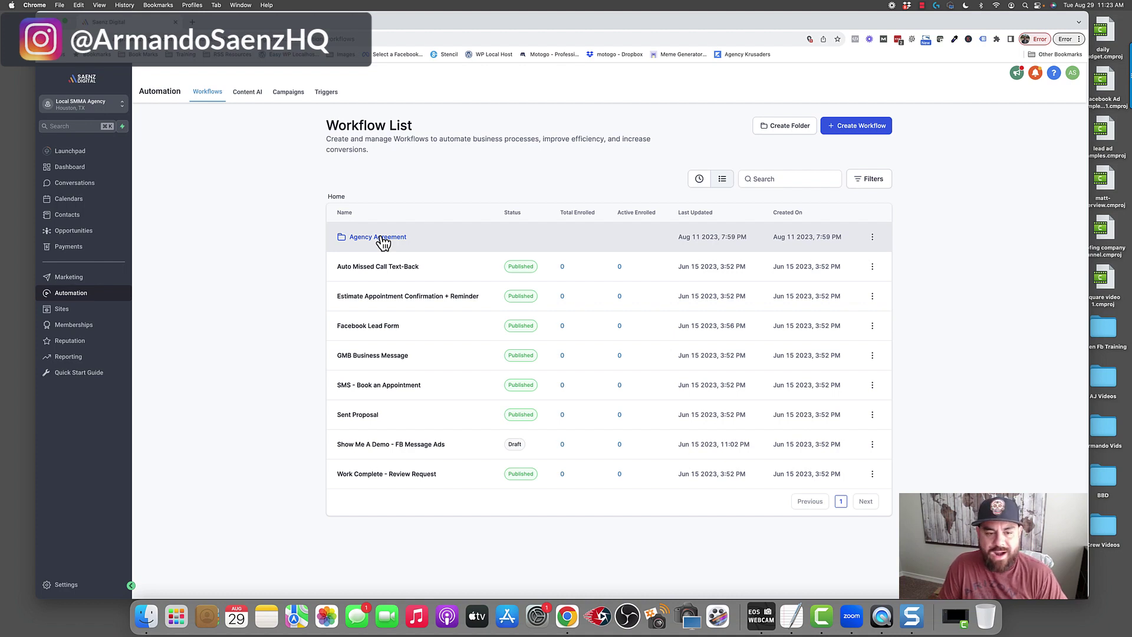
click(62, 309)
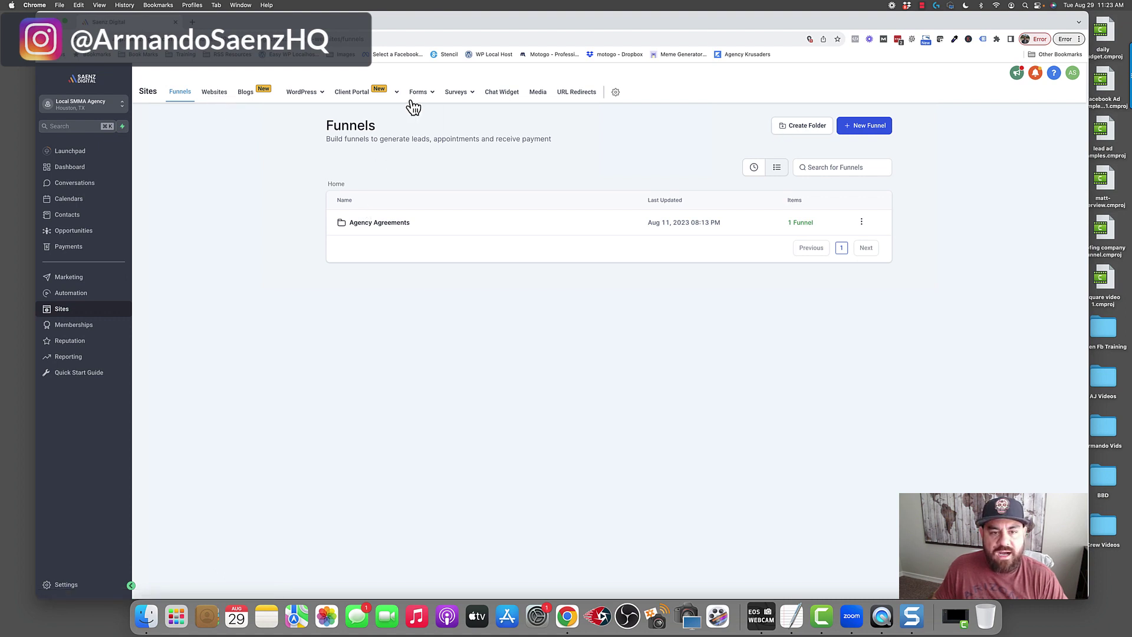
mouse_move(413, 95)
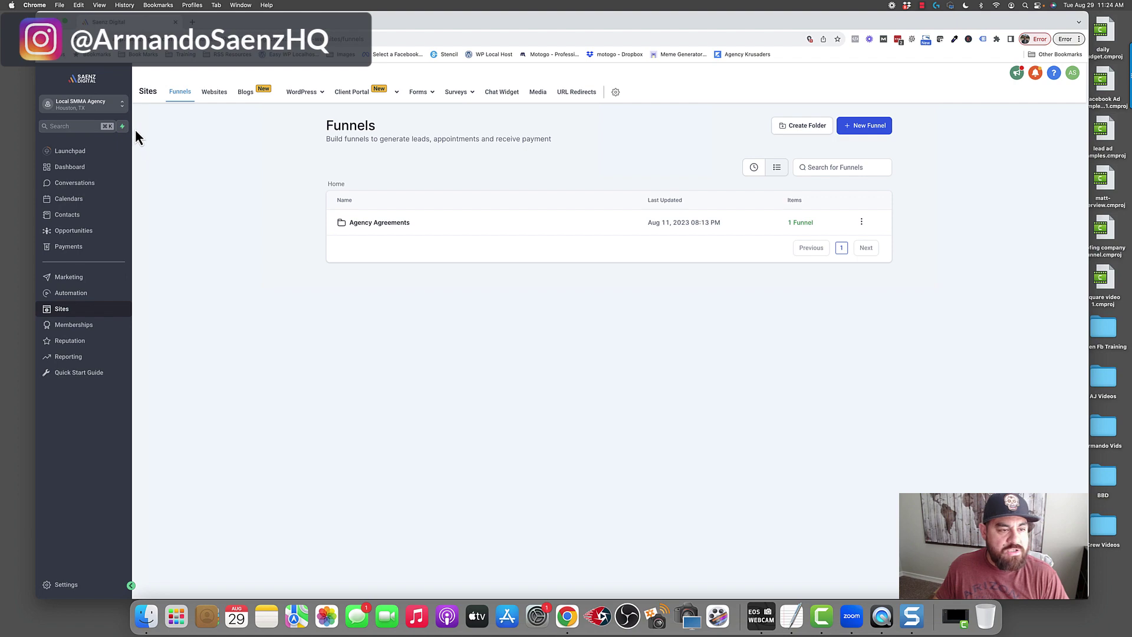
- Return to the agency view and open Settings on the Account Snapshot page
click(118, 107)
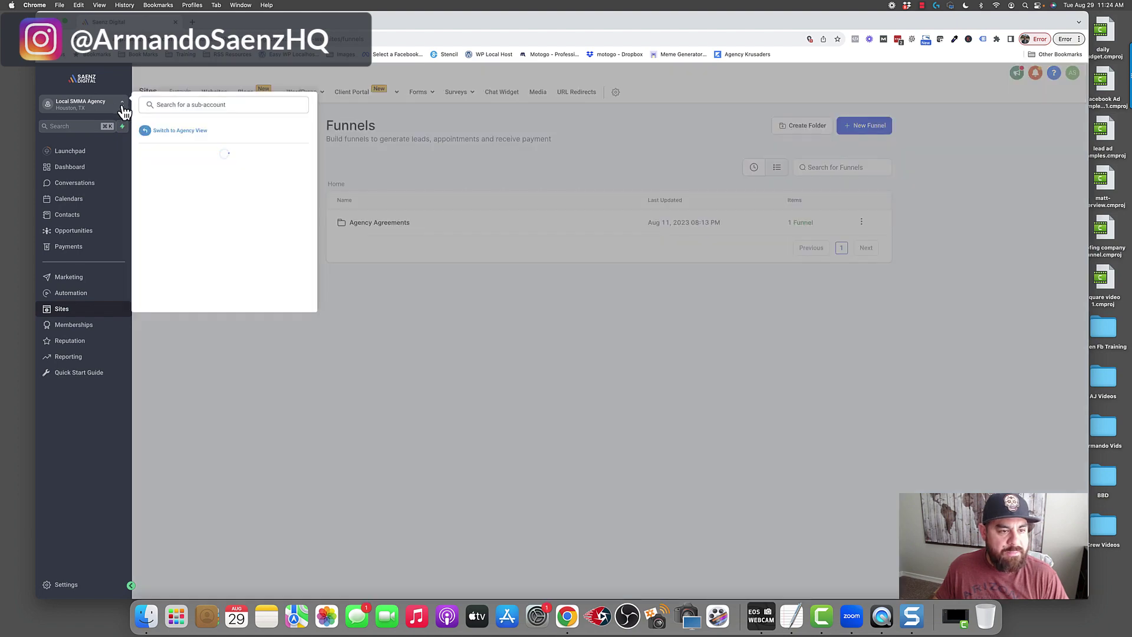
click(179, 130)
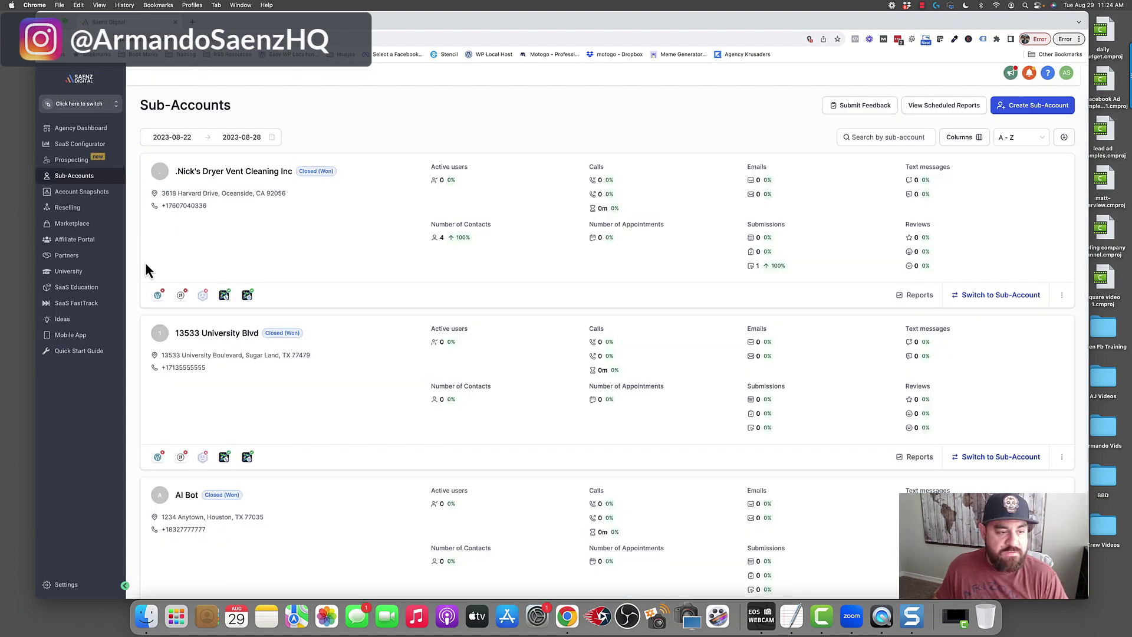
click(70, 590)
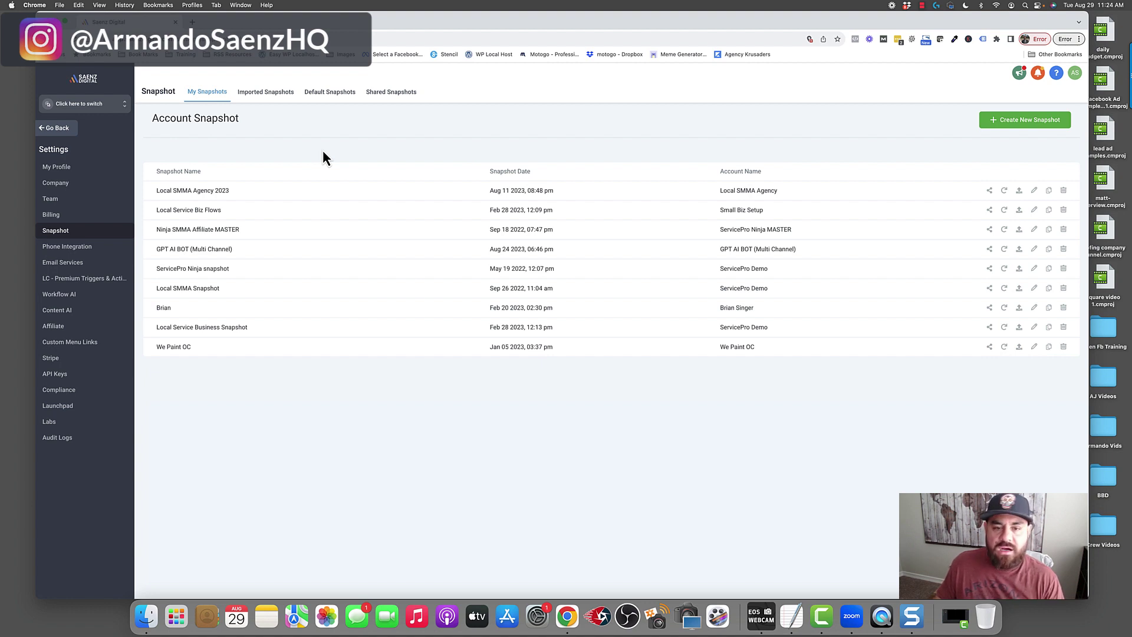
- Open the Create New Snapshot dialog from the agency's Account Snapshot list
drag(156, 193, 461, 348)
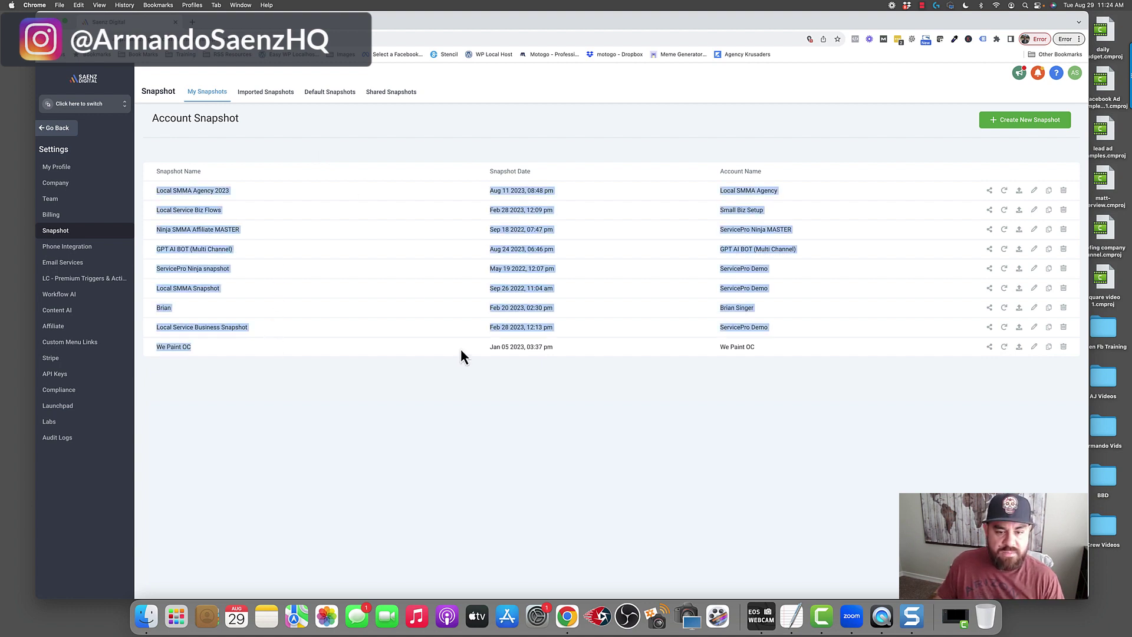
click(498, 349)
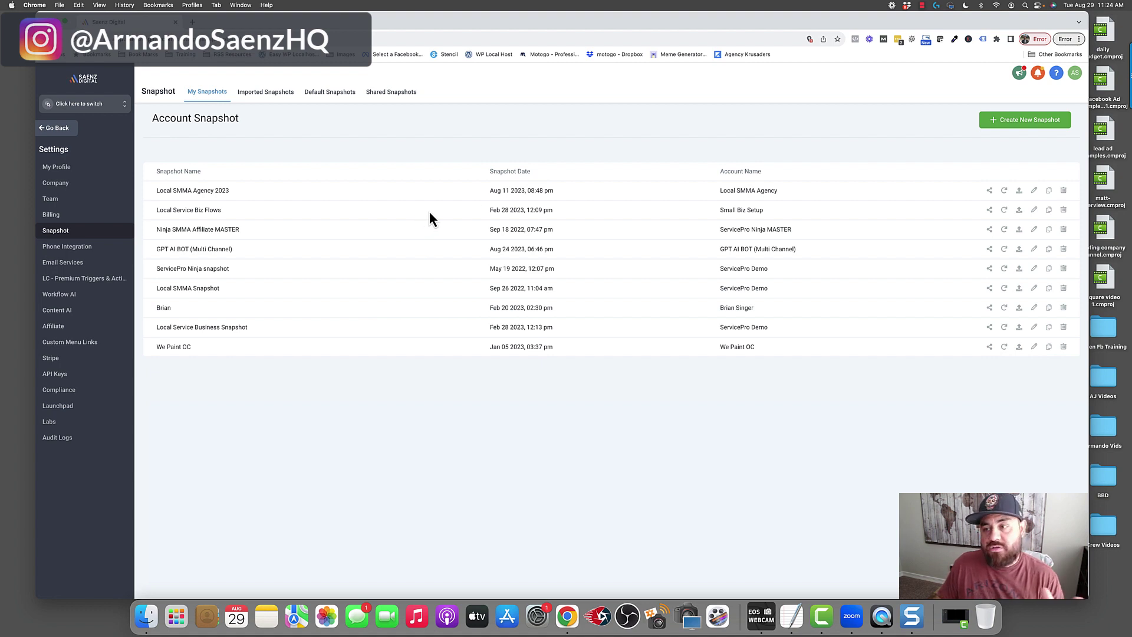
click(1012, 127)
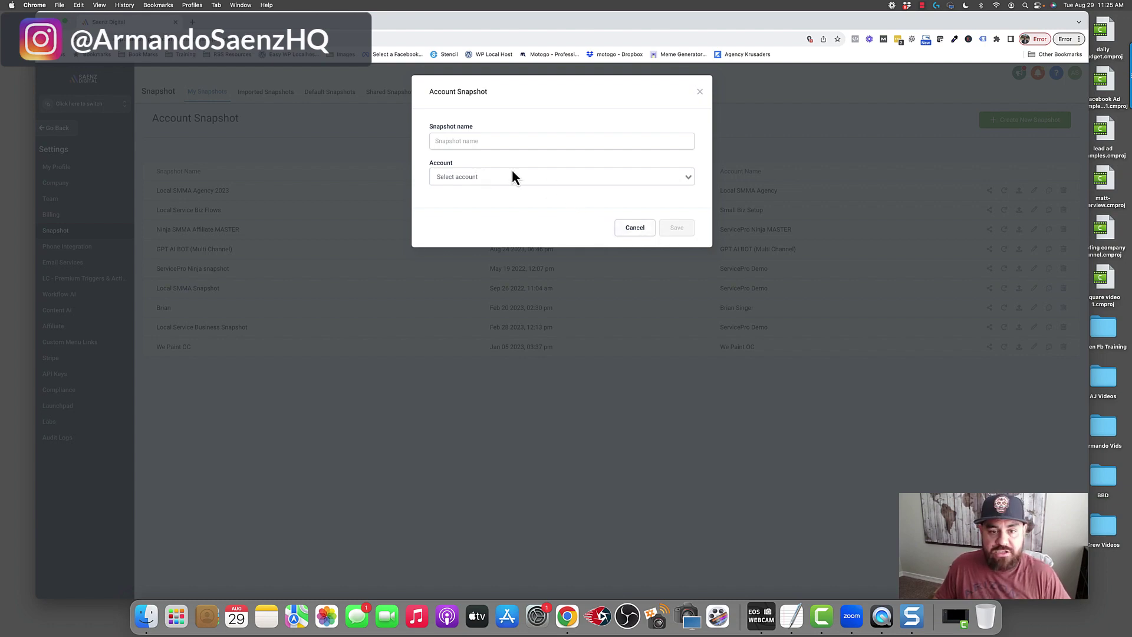
- Name the snapshot 'snap 2023', choose the Demo account as its source, and save it
click(476, 140)
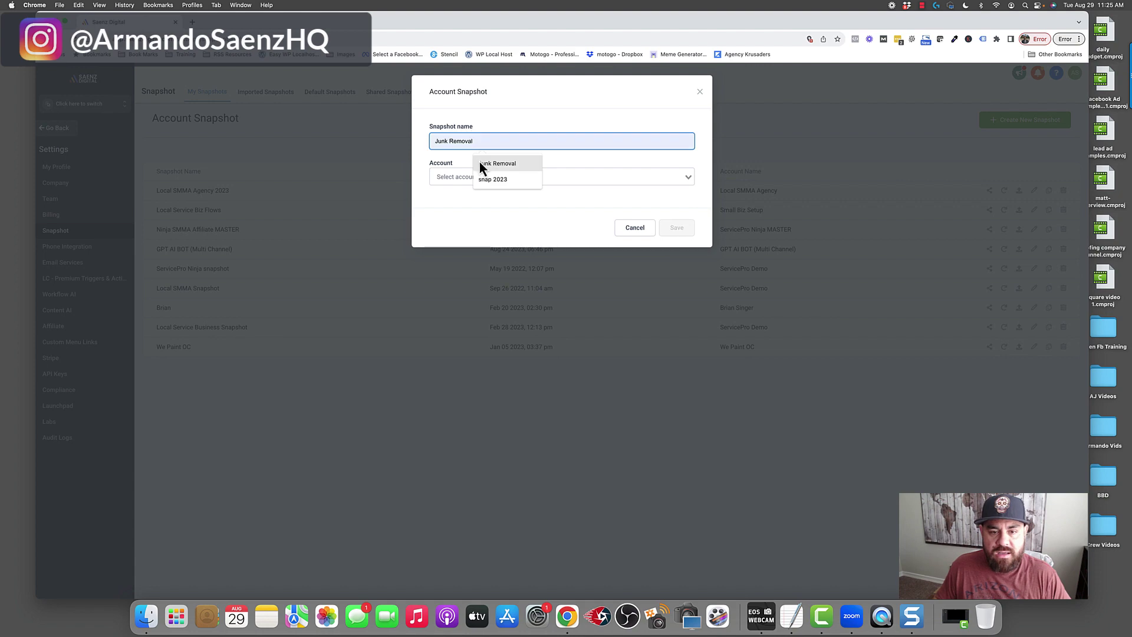
click(496, 179)
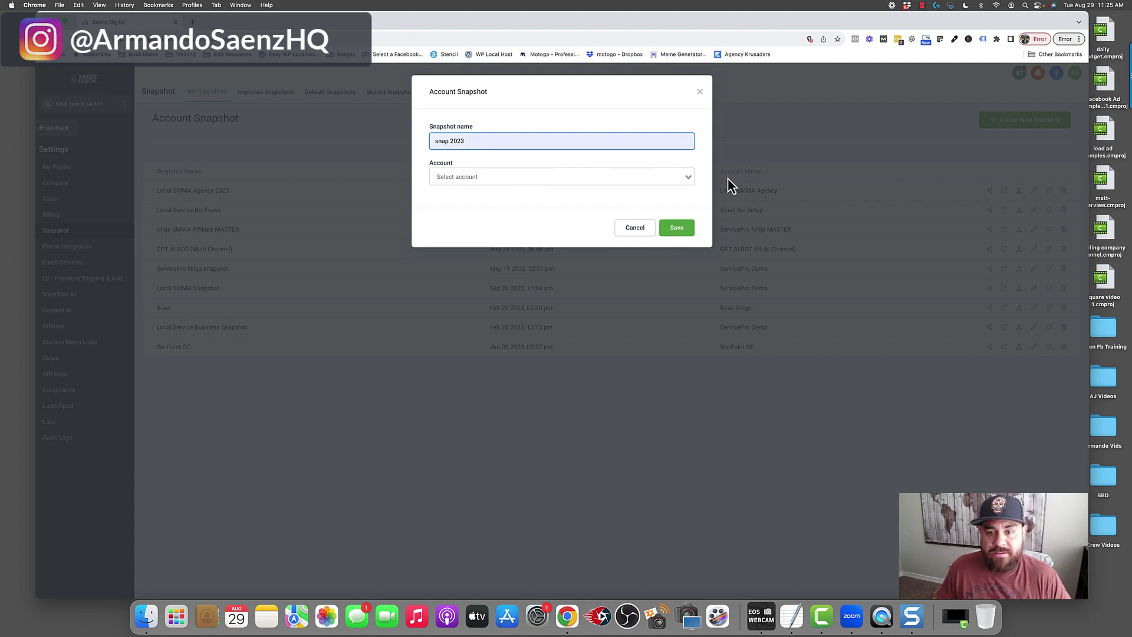
click(686, 175)
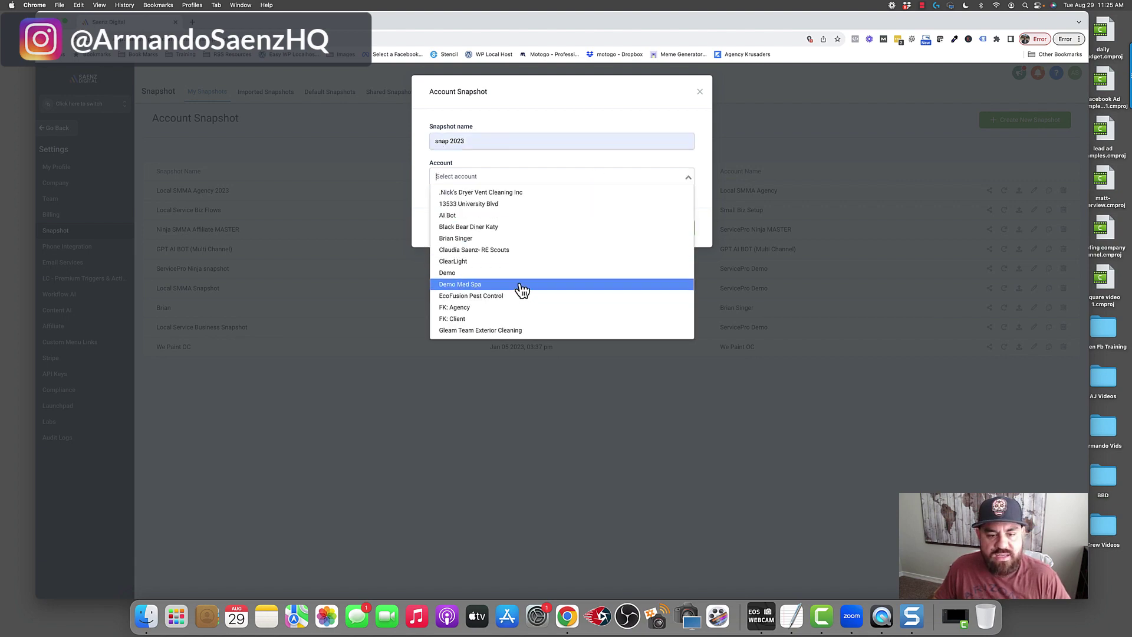
click(467, 274)
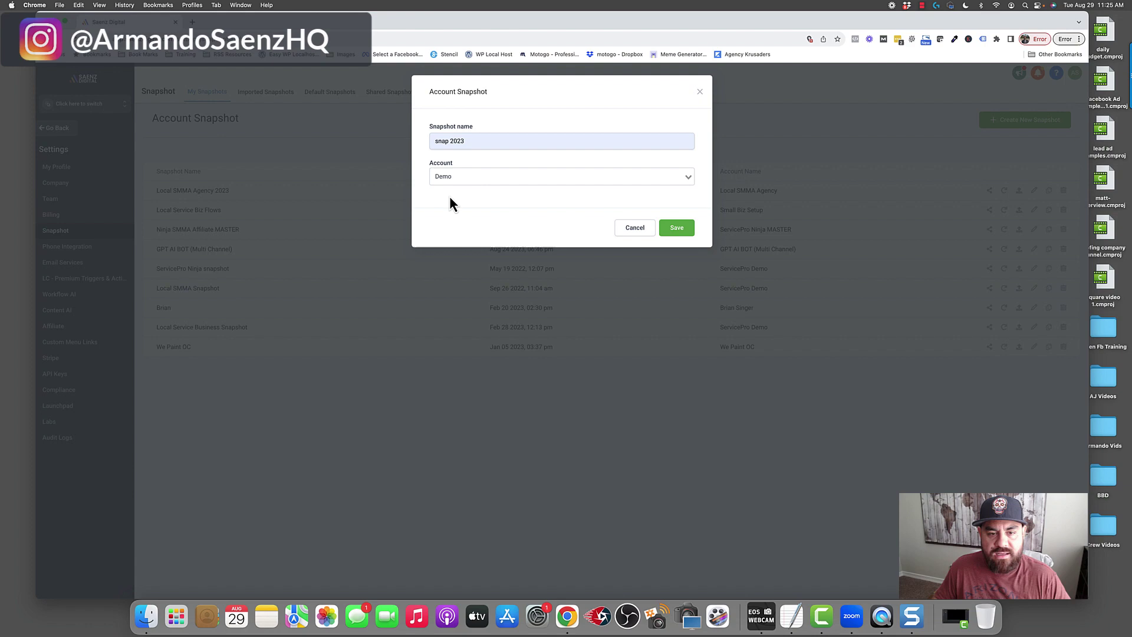
click(677, 230)
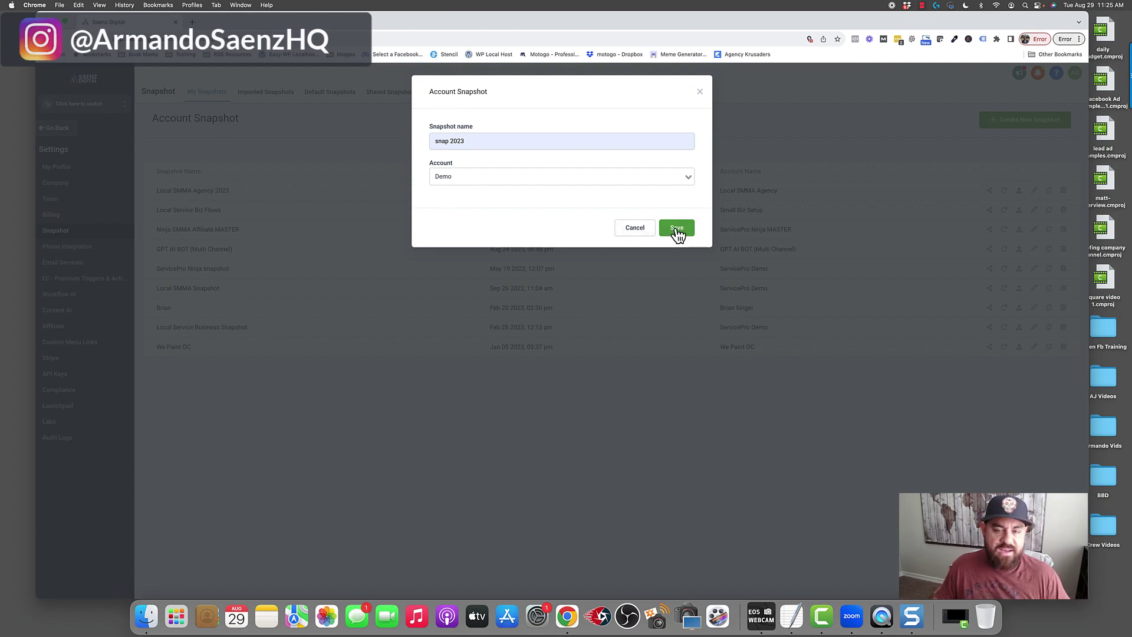
click(701, 93)
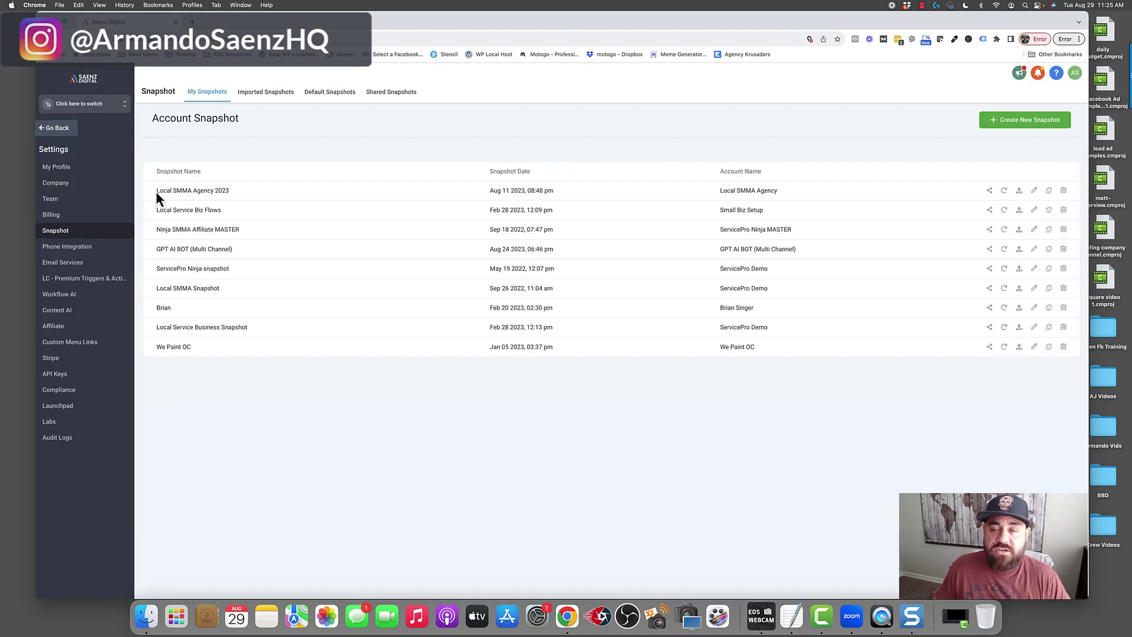
drag(155, 191, 874, 193)
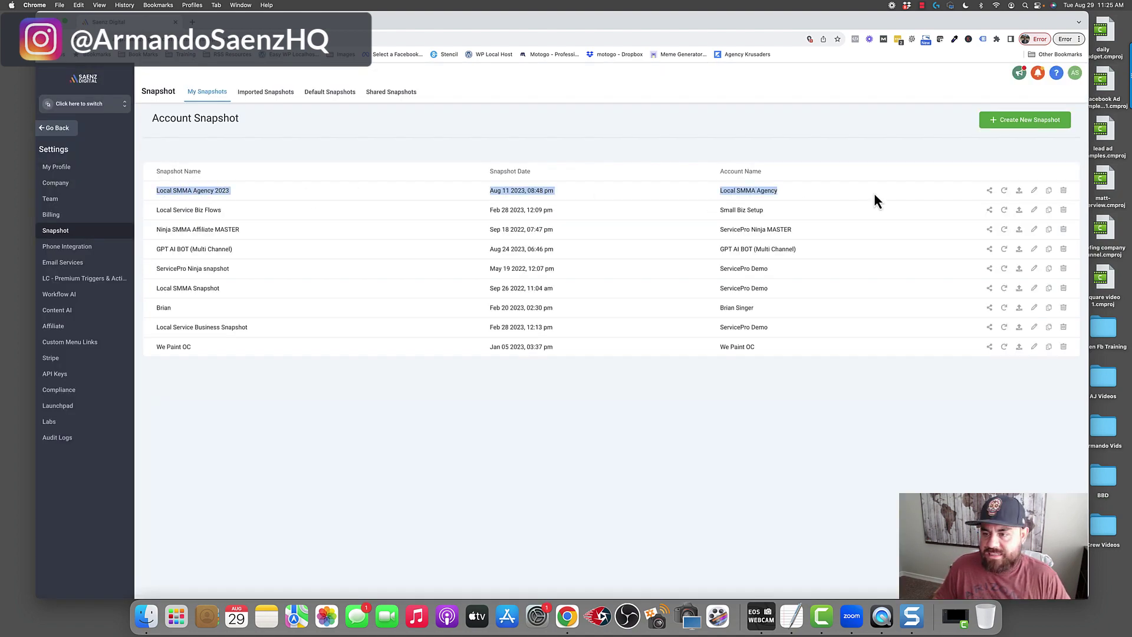
click(989, 191)
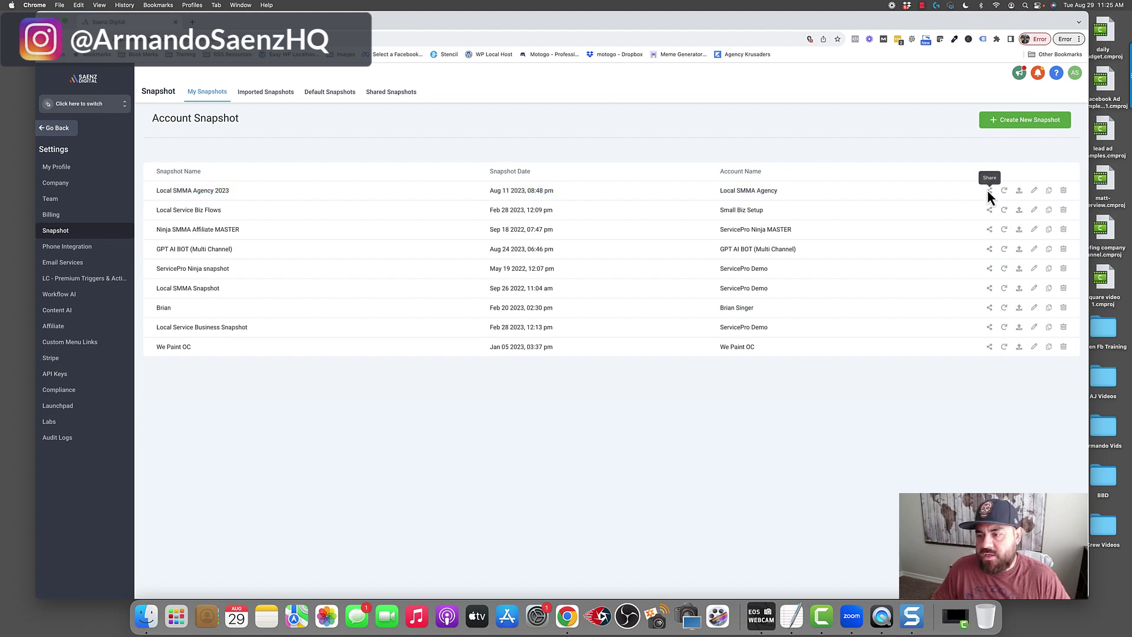
click(684, 144)
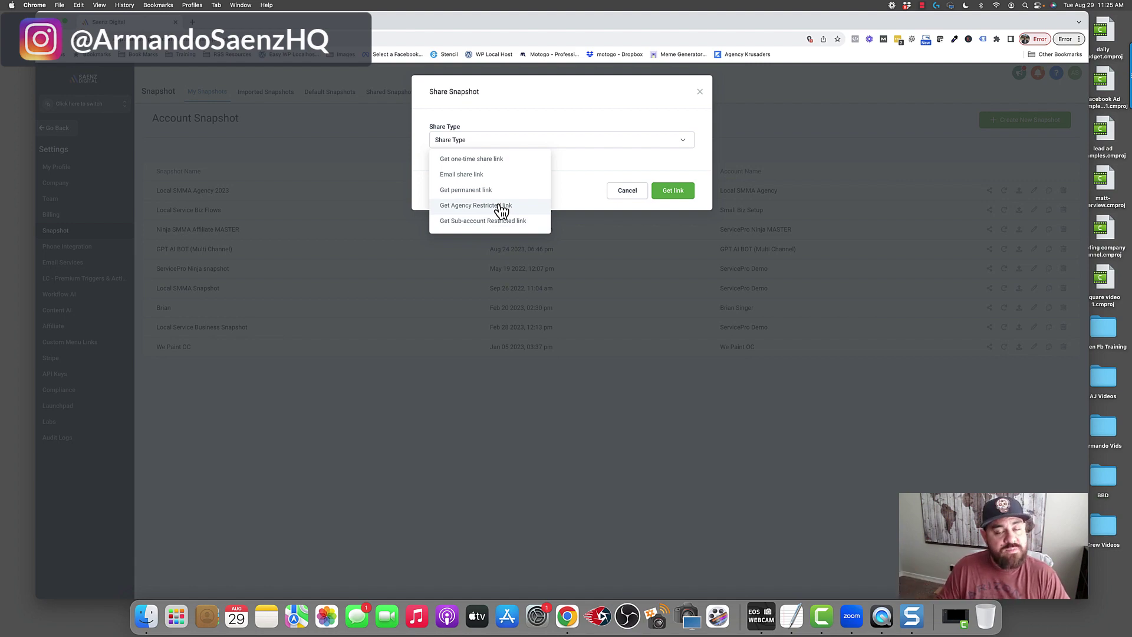
click(976, 194)
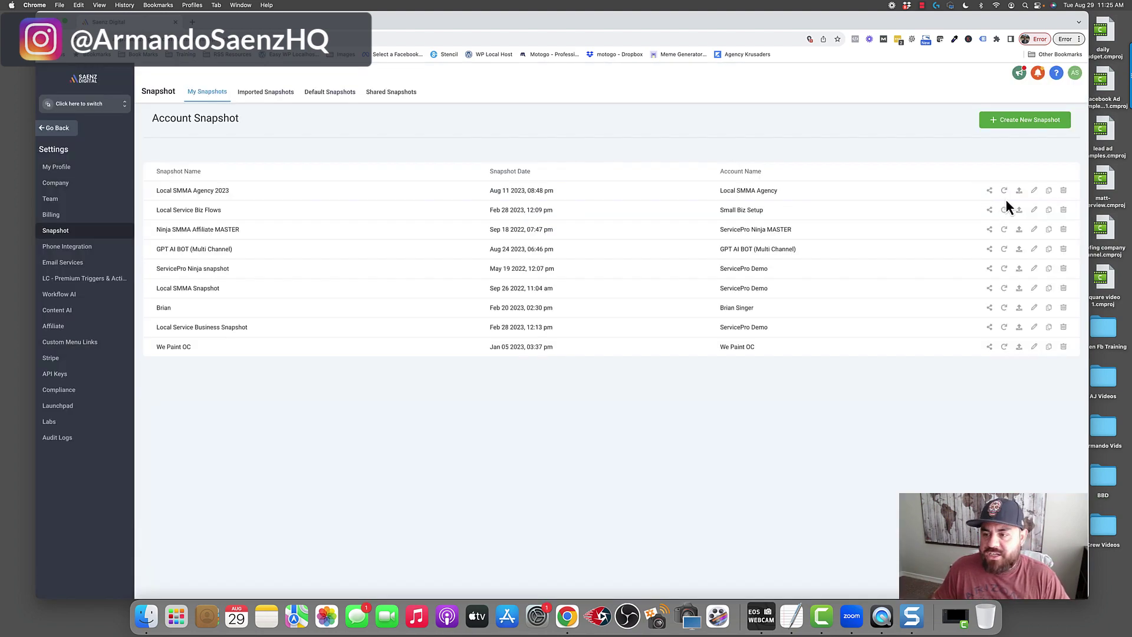